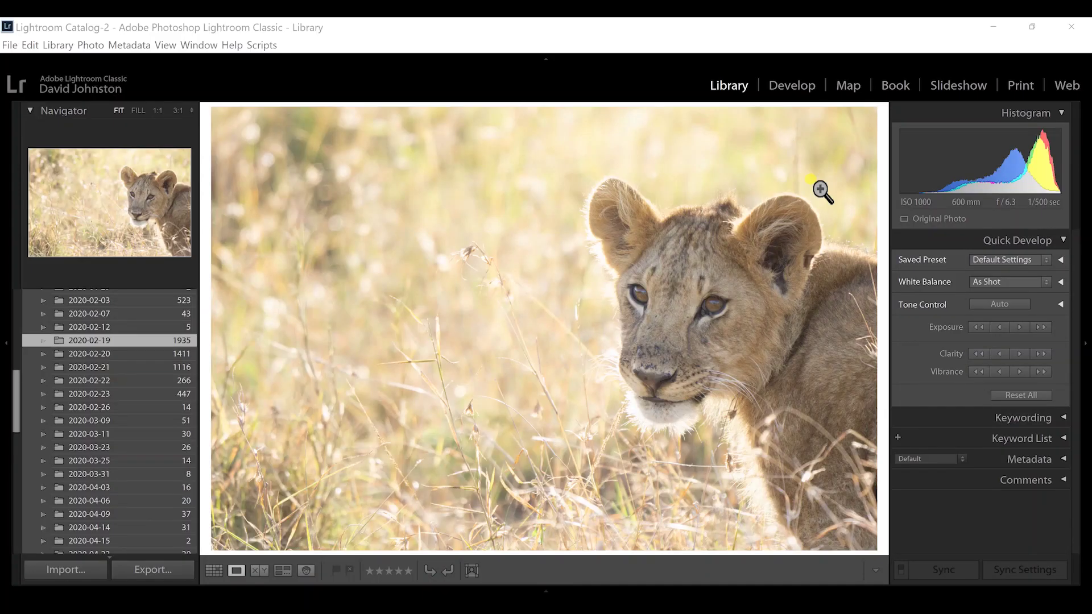
# - Switch the lion cub photo from Library into the Develop module
pyautogui.click(776, 86)
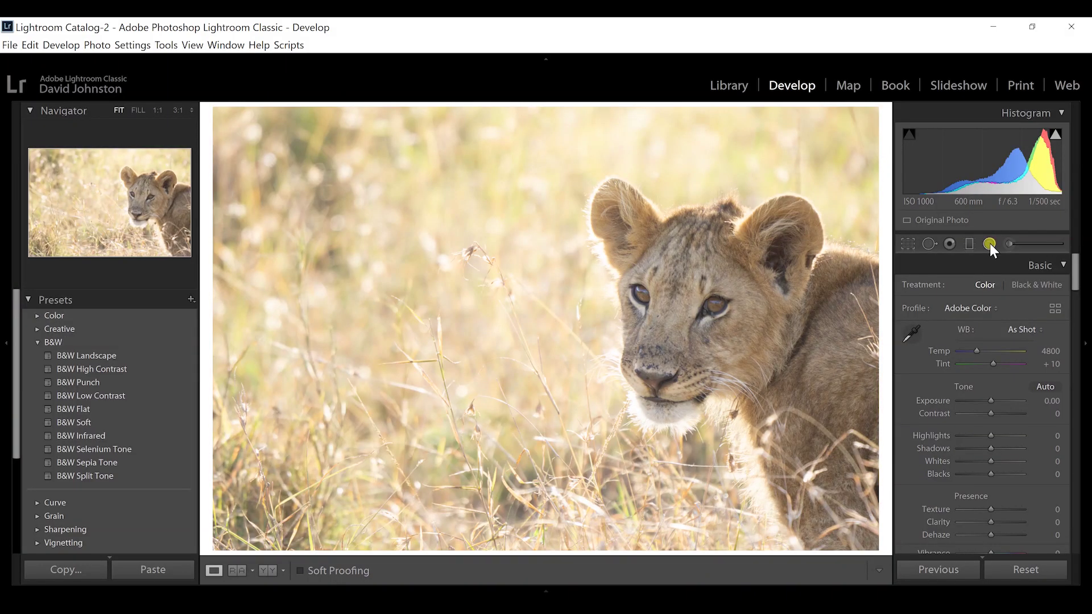
# - Draw a radial filter ellipse around the cub's face, positioned over the eyes, and ease background Exposure toward −1.09
pyautogui.click(989, 243)
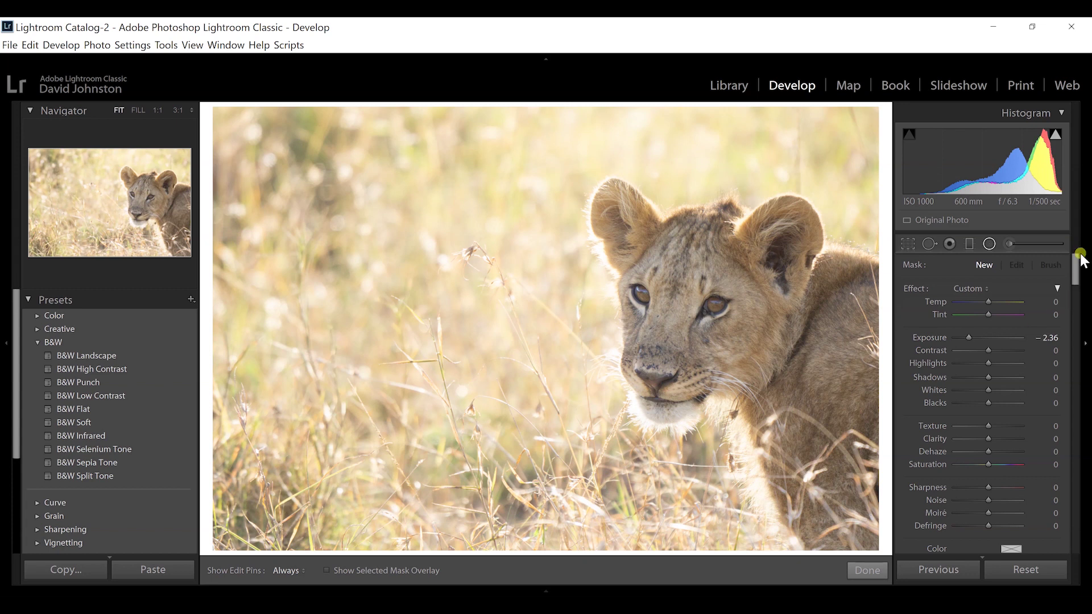
pyautogui.moveTo(1077, 271); pyautogui.dragTo(1076, 270)
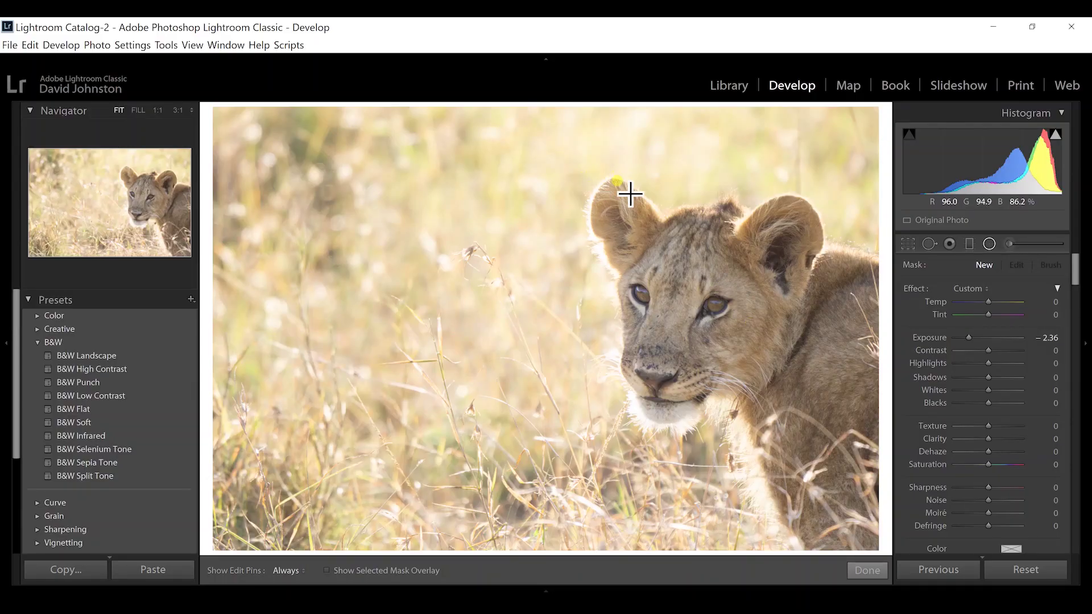
pyautogui.moveTo(670, 255); pyautogui.dragTo(872, 455)
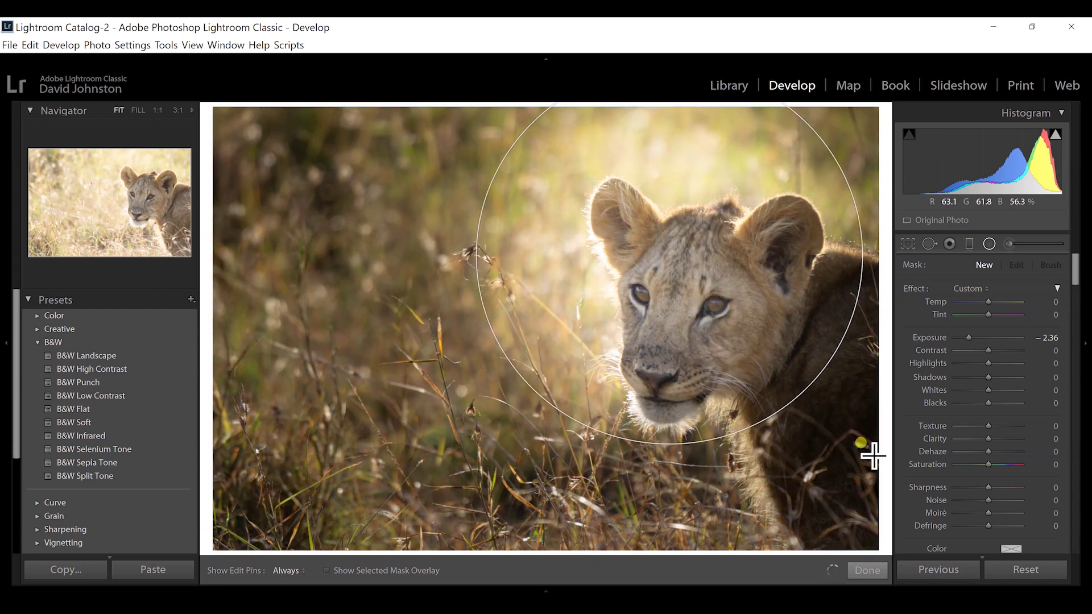
pyautogui.moveTo(694, 272); pyautogui.dragTo(714, 324)
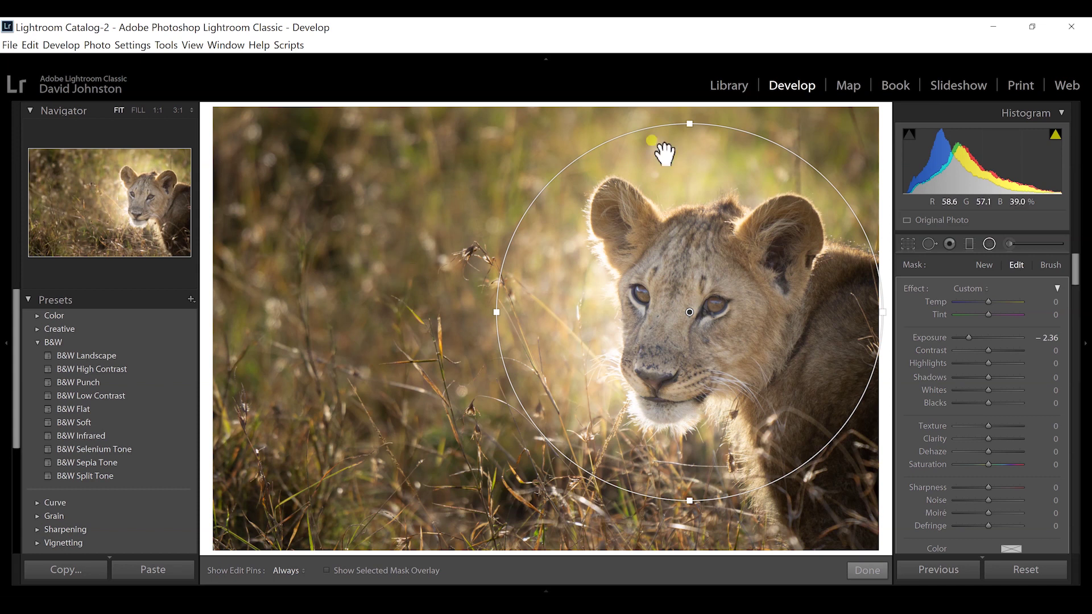
pyautogui.moveTo(747, 345); pyautogui.dragTo(758, 346)
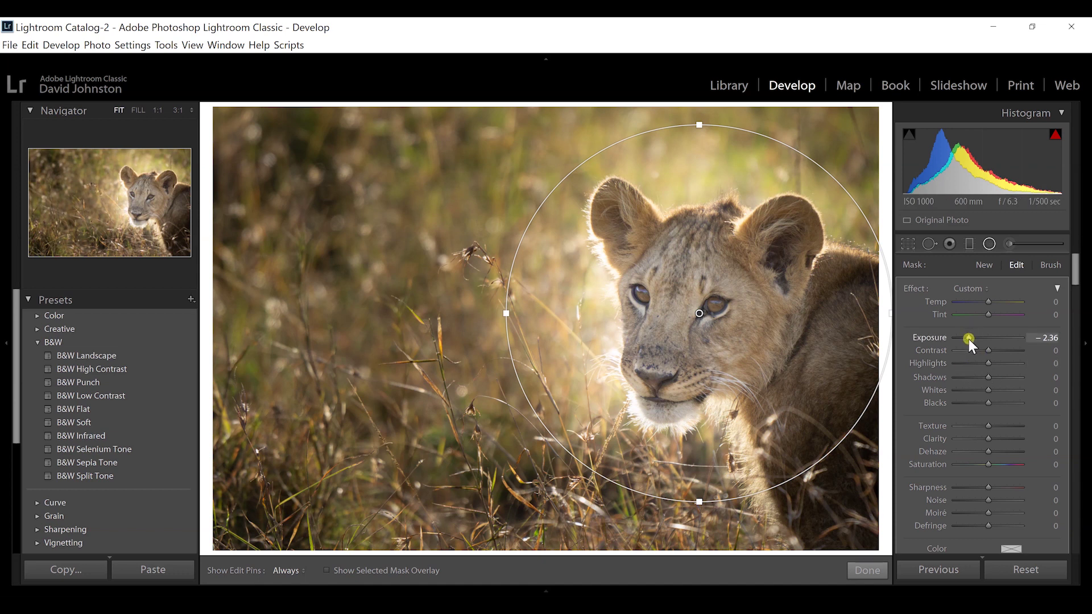
pyautogui.moveTo(967, 339); pyautogui.dragTo(981, 338)
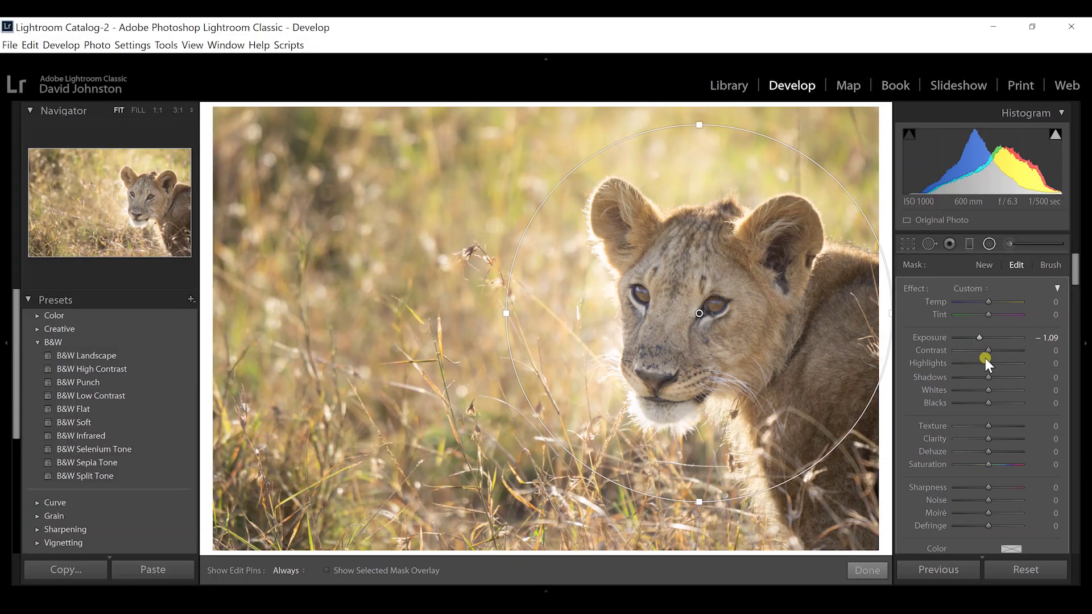
# - Give the background filter Contrast 15, Highlights 26, Saturation 16 and Clarity 21, then apply it
pyautogui.moveTo(988, 354); pyautogui.dragTo(993, 353)
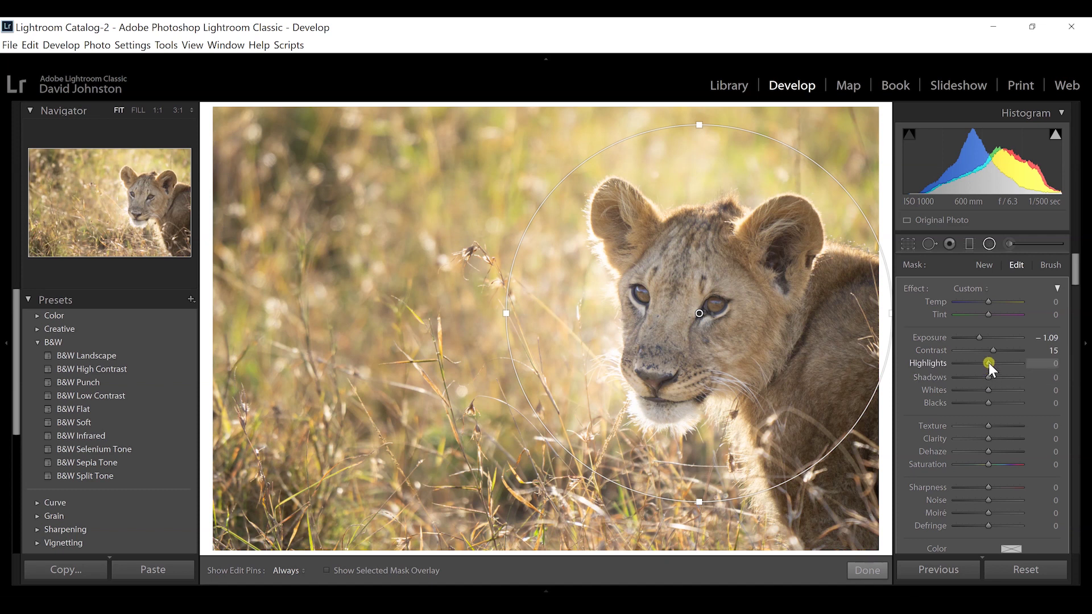
pyautogui.moveTo(989, 363); pyautogui.dragTo(997, 365)
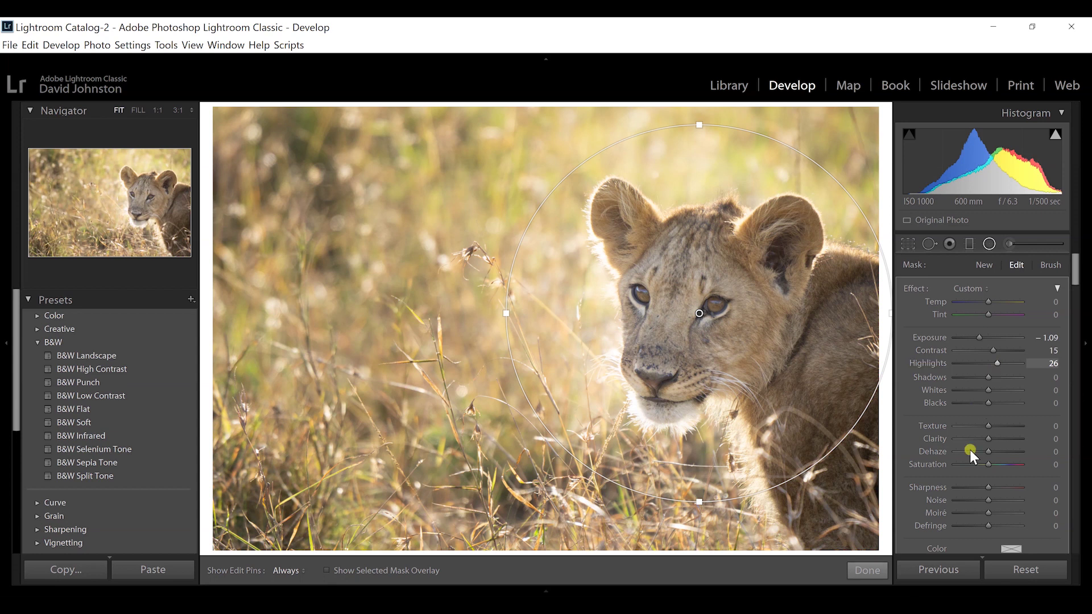
pyautogui.moveTo(987, 464); pyautogui.dragTo(992, 464)
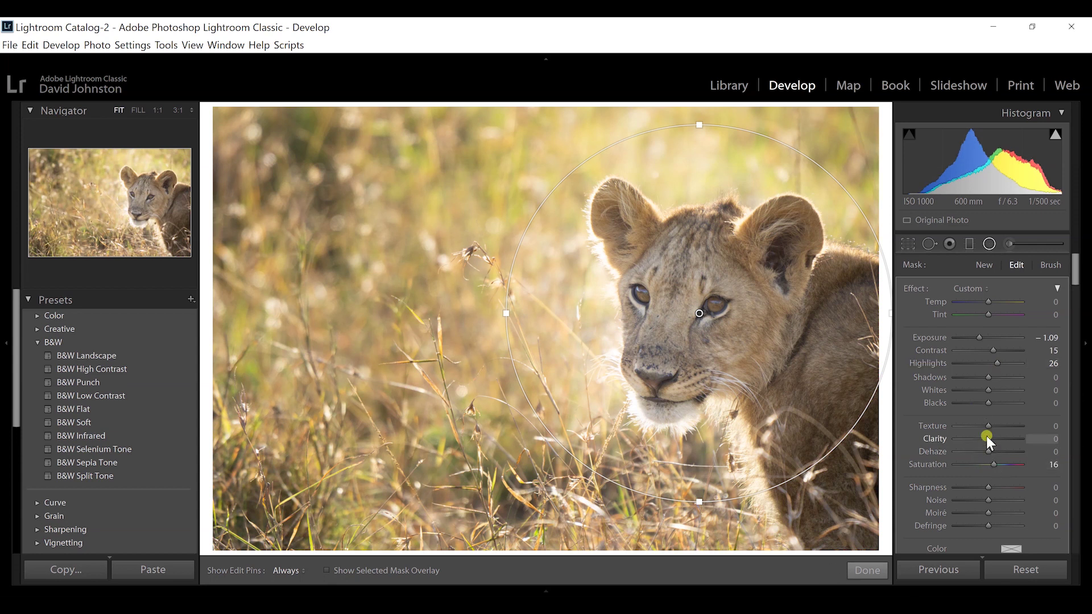
pyautogui.moveTo(989, 438); pyautogui.dragTo(994, 438)
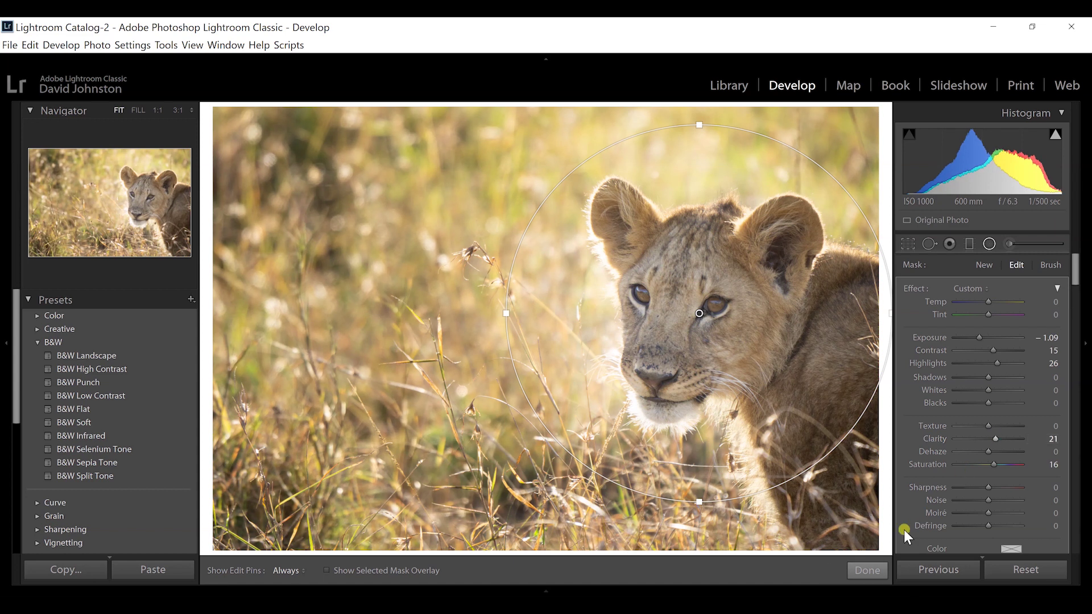
pyautogui.click(867, 570)
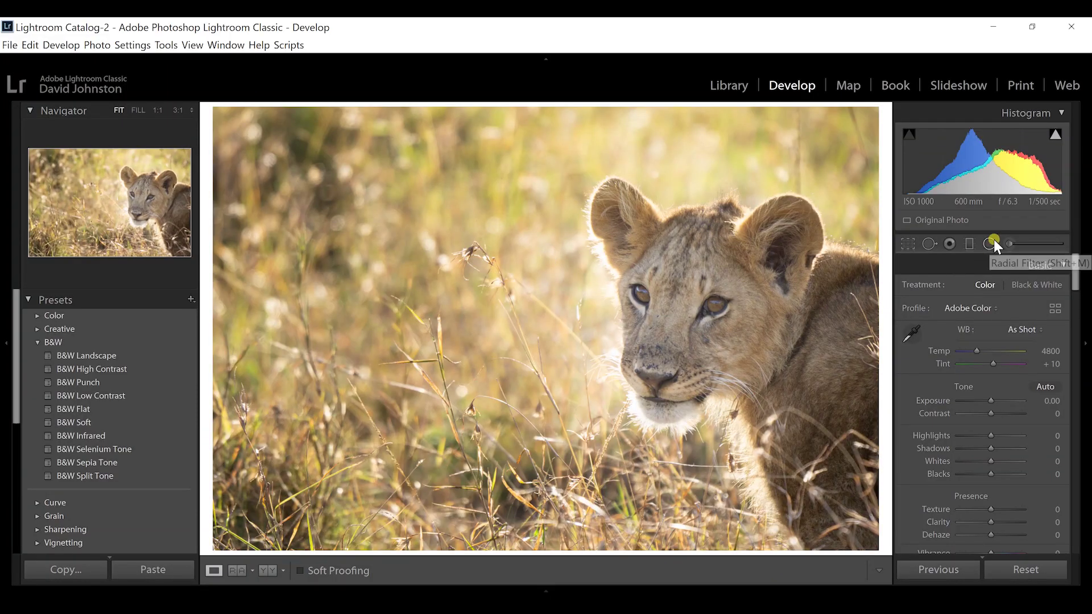
# - Start a second radial filter with Invert enabled so it affects inside the circle
pyautogui.click(993, 241)
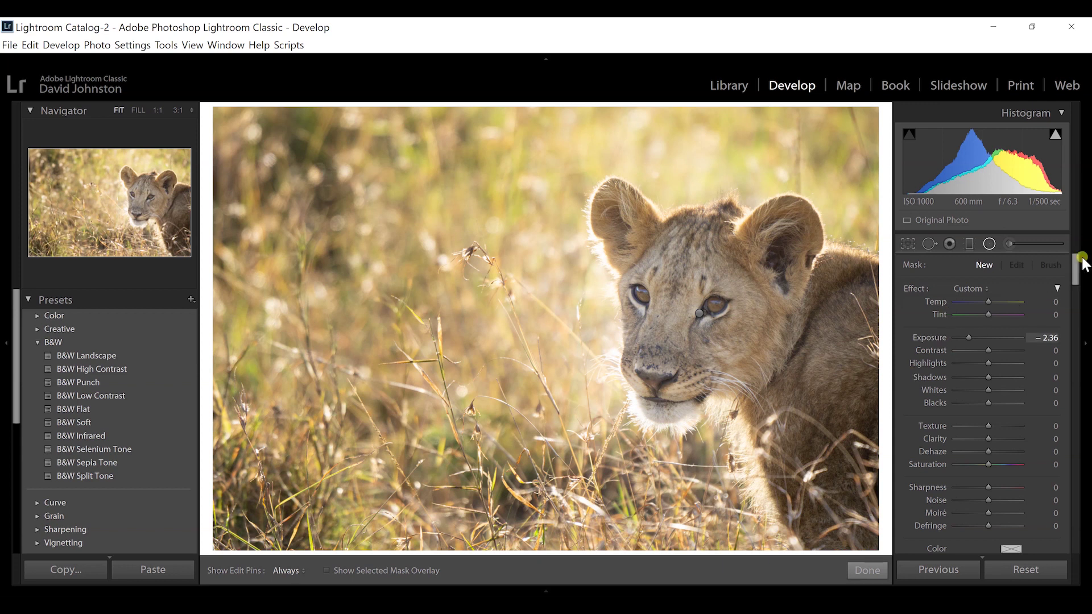
pyautogui.moveTo(1076, 274); pyautogui.dragTo(1076, 292)
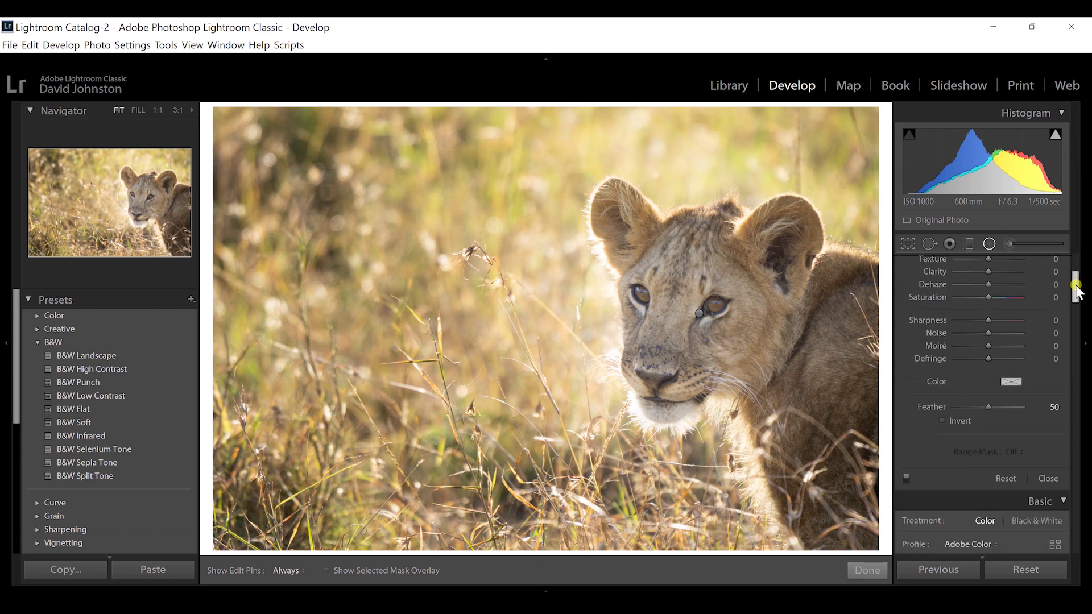
pyautogui.click(941, 420)
# - Draw, stretch and rotate an ellipse covering the cub's head and ears, easing Exposure to −0.38
pyautogui.moveTo(648, 216); pyautogui.dragTo(677, 245)
pyautogui.moveTo(711, 285); pyautogui.dragTo(811, 361)
pyautogui.moveTo(700, 258); pyautogui.dragTo(736, 305)
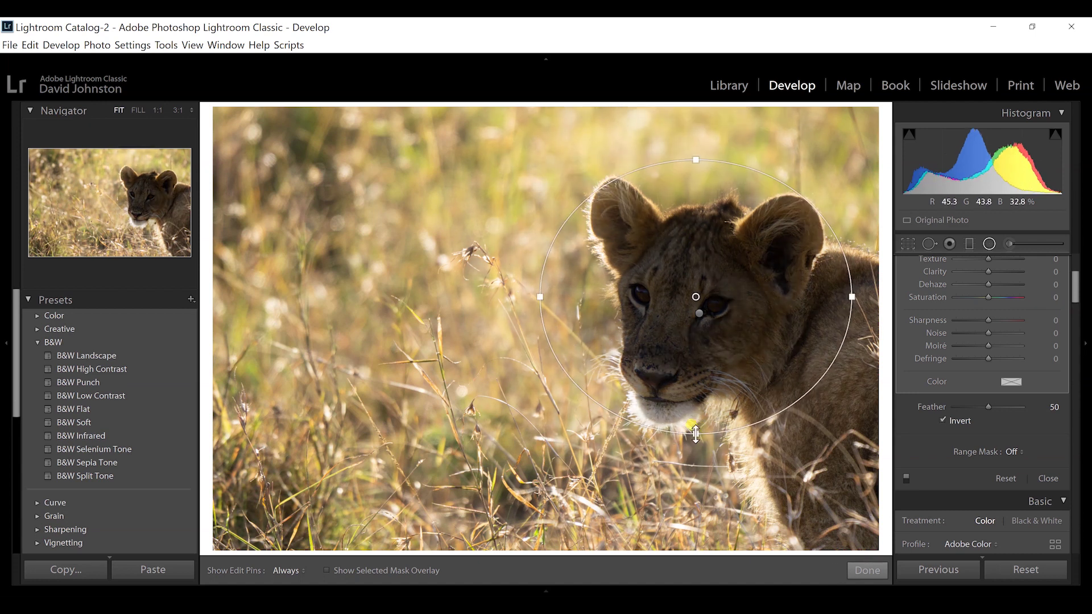
pyautogui.moveTo(694, 440); pyautogui.dragTo(695, 468)
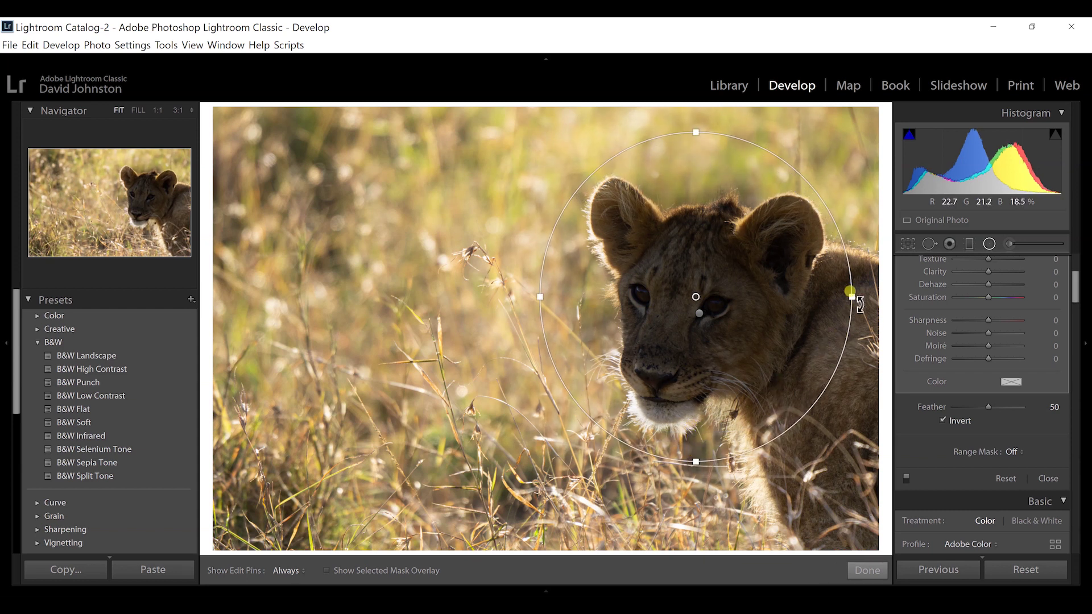
pyautogui.moveTo(860, 293)
pyautogui.mouseDown()
pyautogui.moveTo(859, 273)
pyautogui.moveTo(857, 305)
pyautogui.moveTo(857, 285)
pyautogui.mouseUp()
pyautogui.moveTo(785, 277); pyautogui.dragTo(795, 284)
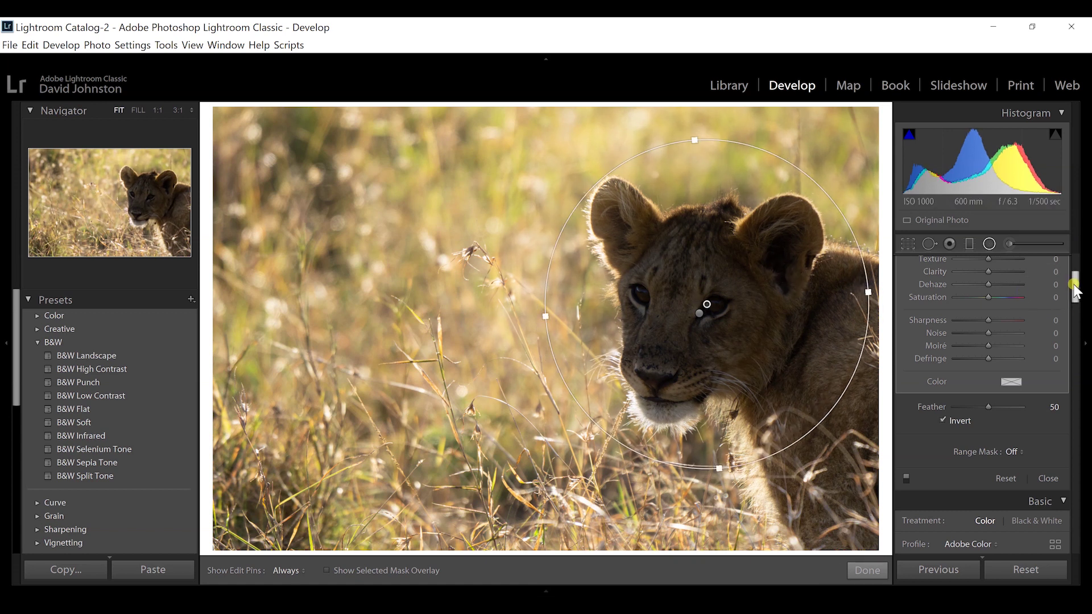
pyautogui.moveTo(1075, 291); pyautogui.dragTo(1076, 272)
pyautogui.moveTo(972, 335); pyautogui.dragTo(991, 339)
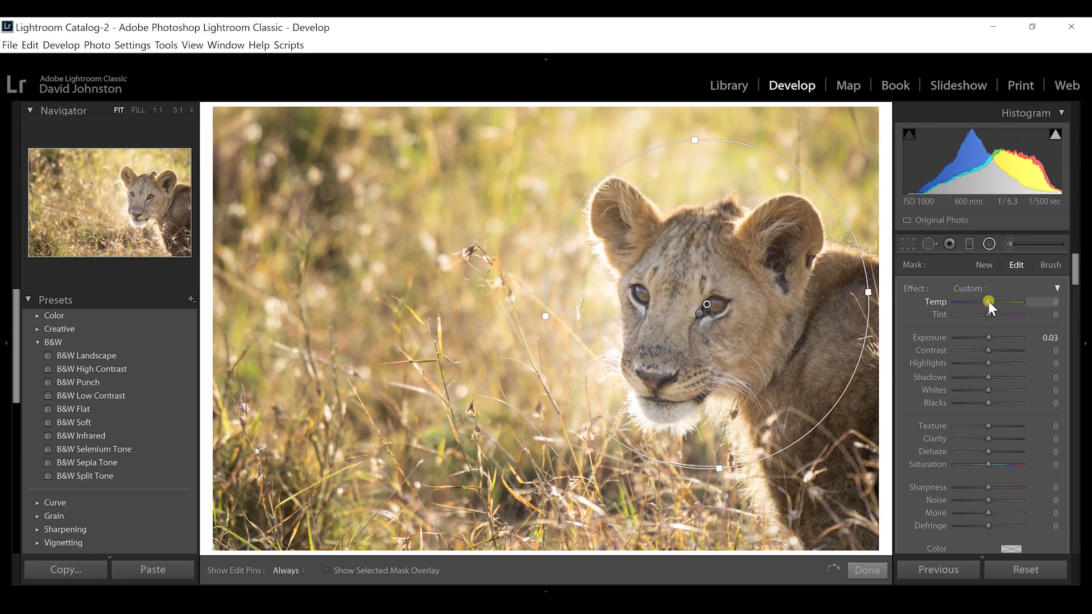
# - Give the face filter Temp 24, Highlights 34, Saturation 15 and Clarity 20, and apply it
pyautogui.moveTo(988, 301); pyautogui.dragTo(994, 301)
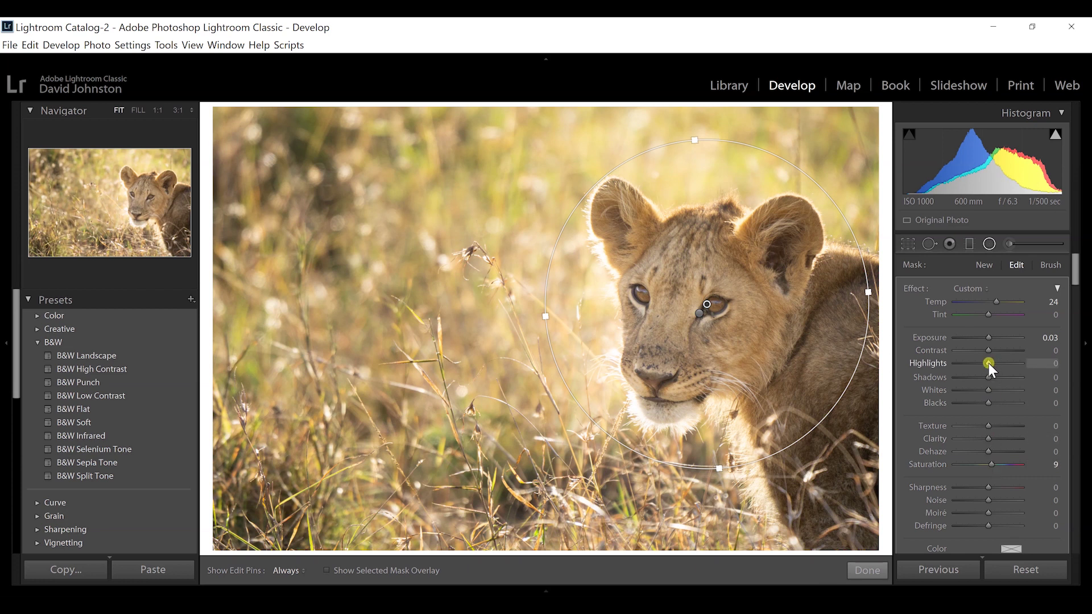
pyautogui.moveTo(988, 363); pyautogui.dragTo(1000, 366)
pyautogui.moveTo(995, 467); pyautogui.dragTo(994, 439)
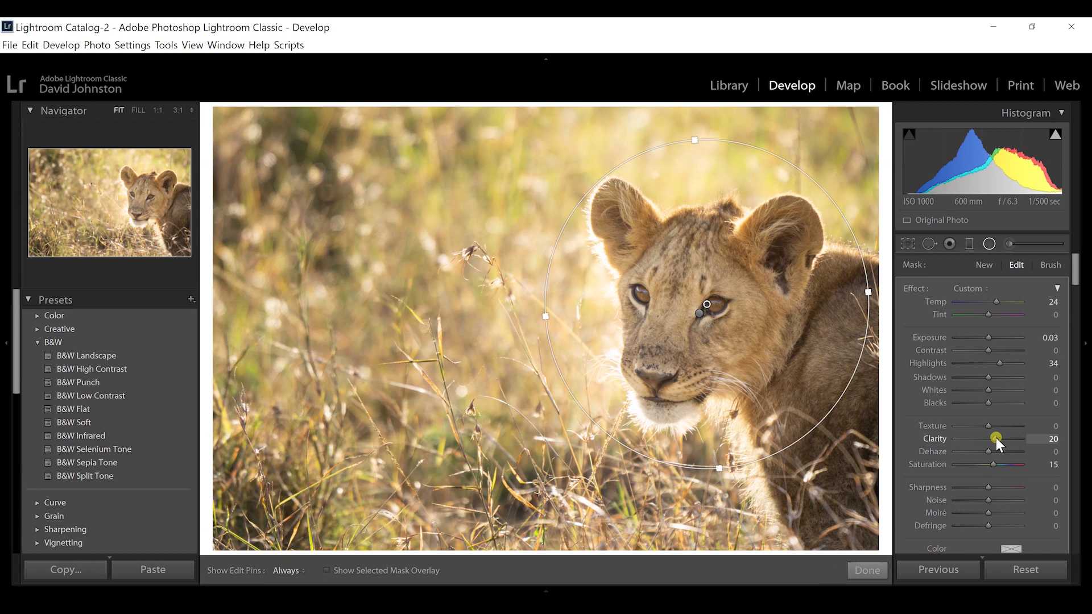
pyautogui.click(866, 570)
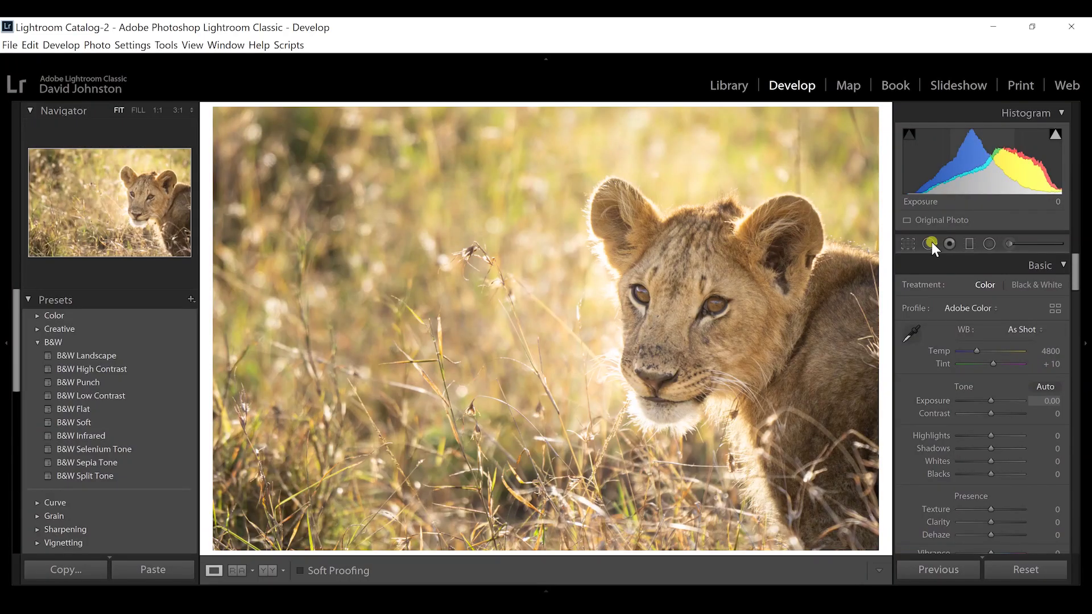
pyautogui.click(989, 244)
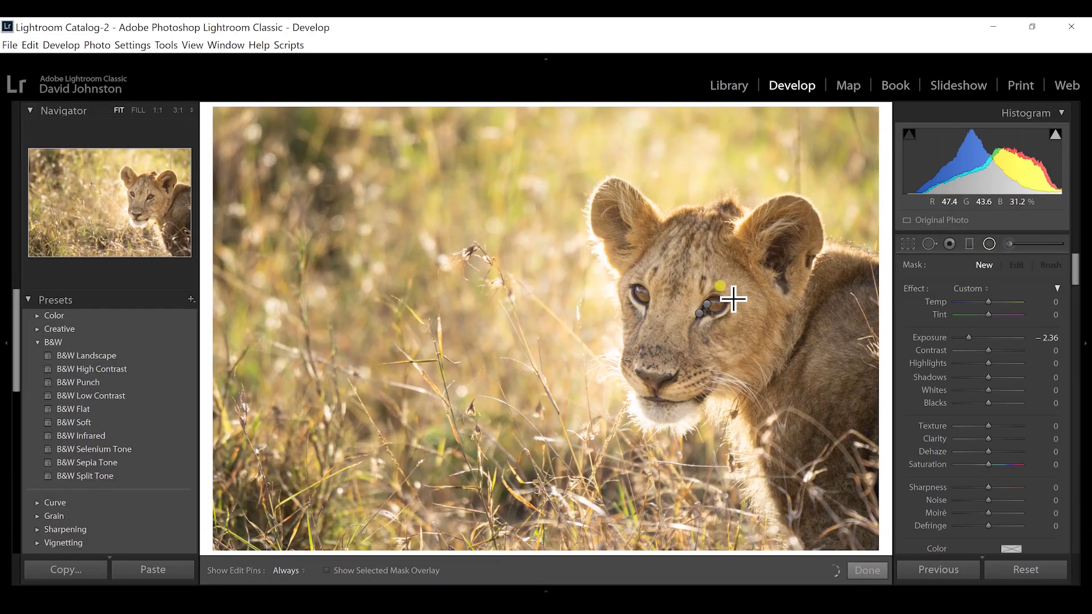
# - Brighten the left eye with a small rotated radial ellipse at Exposure 0.34 plus added clarity
pyautogui.moveTo(969, 336); pyautogui.dragTo(991, 339)
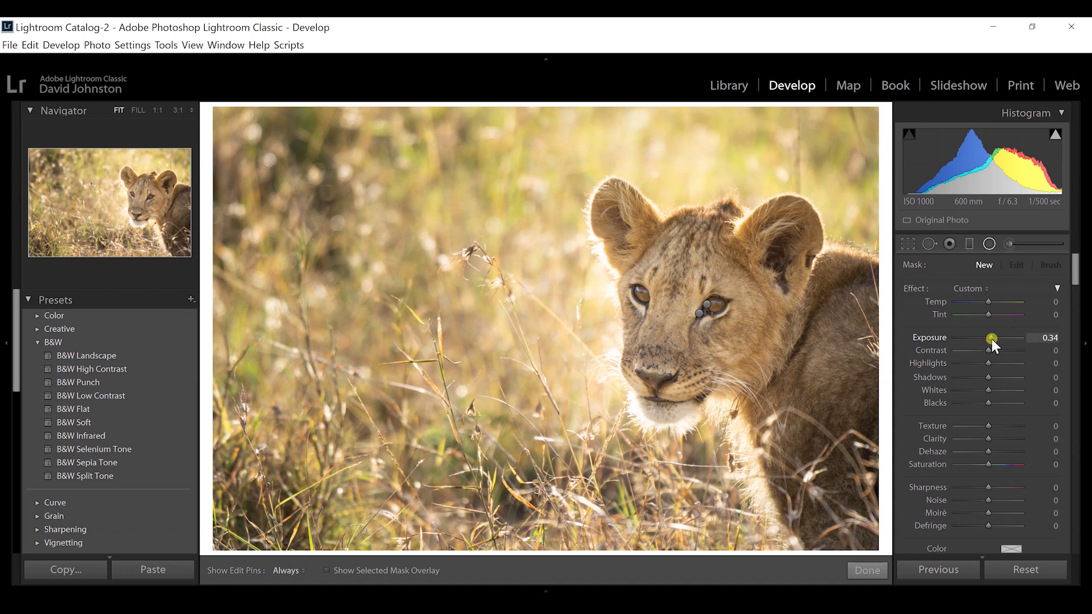
pyautogui.moveTo(1079, 264)
pyautogui.mouseDown()
pyautogui.moveTo(1079, 289)
pyautogui.moveTo(1074, 263)
pyautogui.mouseUp()
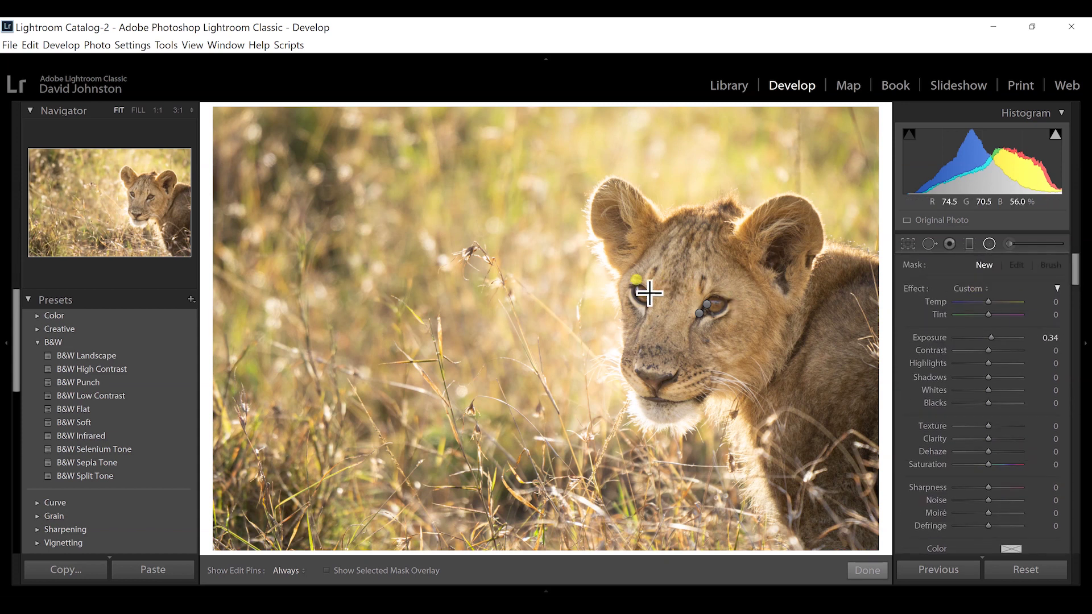
pyautogui.moveTo(649, 300); pyautogui.dragTo(657, 311)
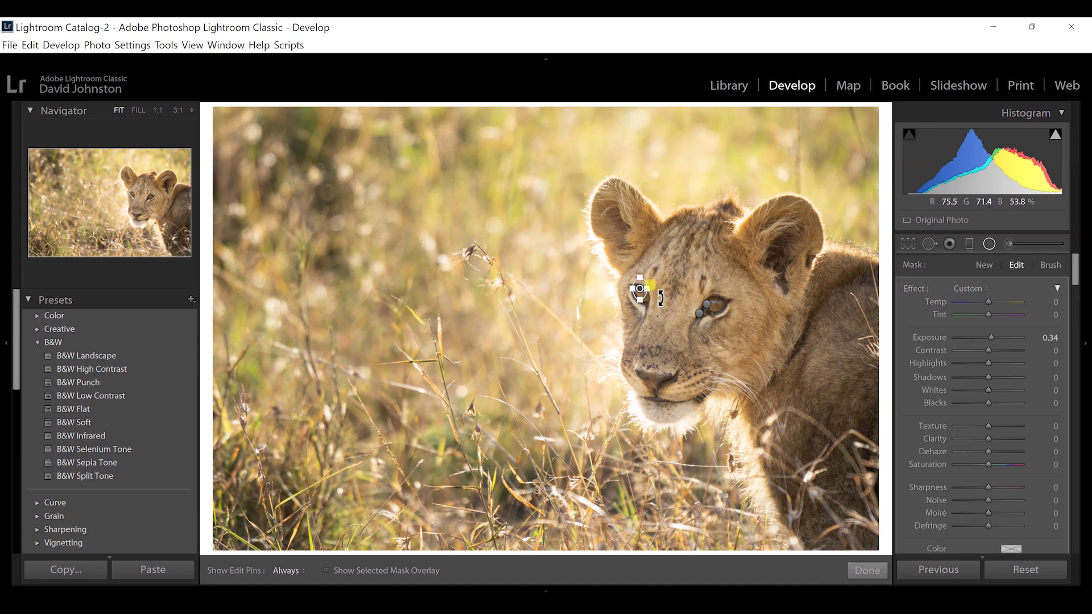
pyautogui.moveTo(661, 297)
pyautogui.mouseDown()
pyautogui.moveTo(646, 283)
pyautogui.moveTo(634, 293)
pyautogui.mouseUp()
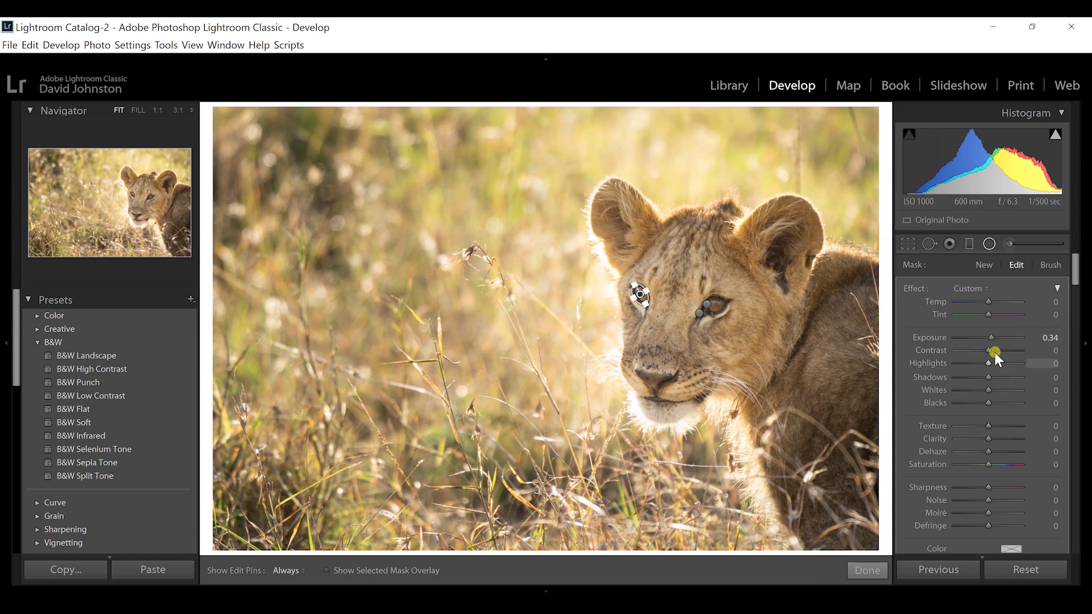
pyautogui.moveTo(987, 438); pyautogui.dragTo(991, 439)
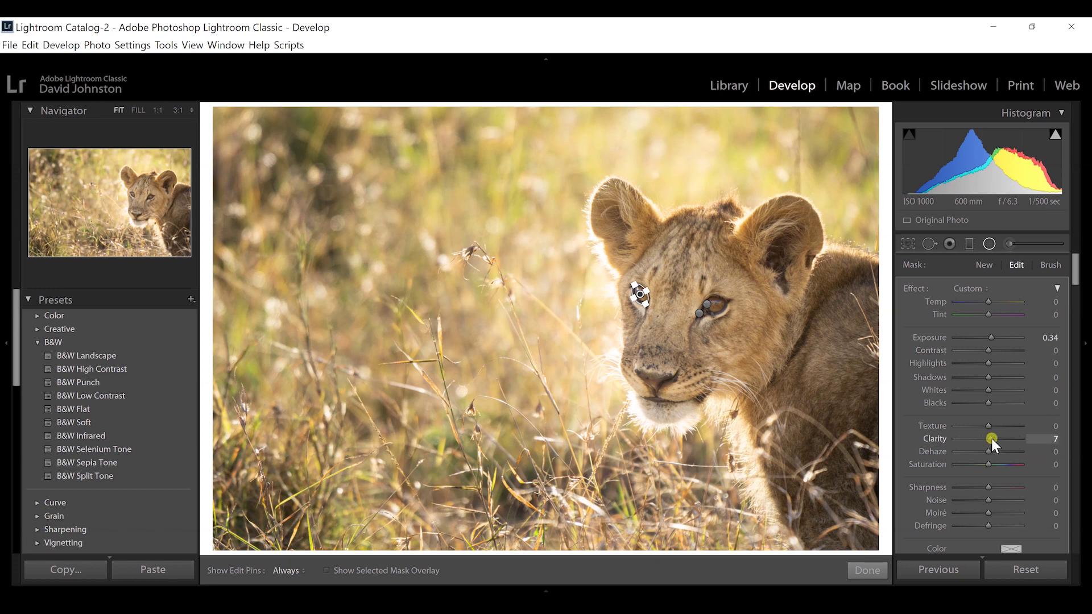
# - Add a matching small radial ellipse over the other eye with raised clarity
pyautogui.click(984, 265)
pyautogui.moveTo(752, 323); pyautogui.dragTo(717, 315)
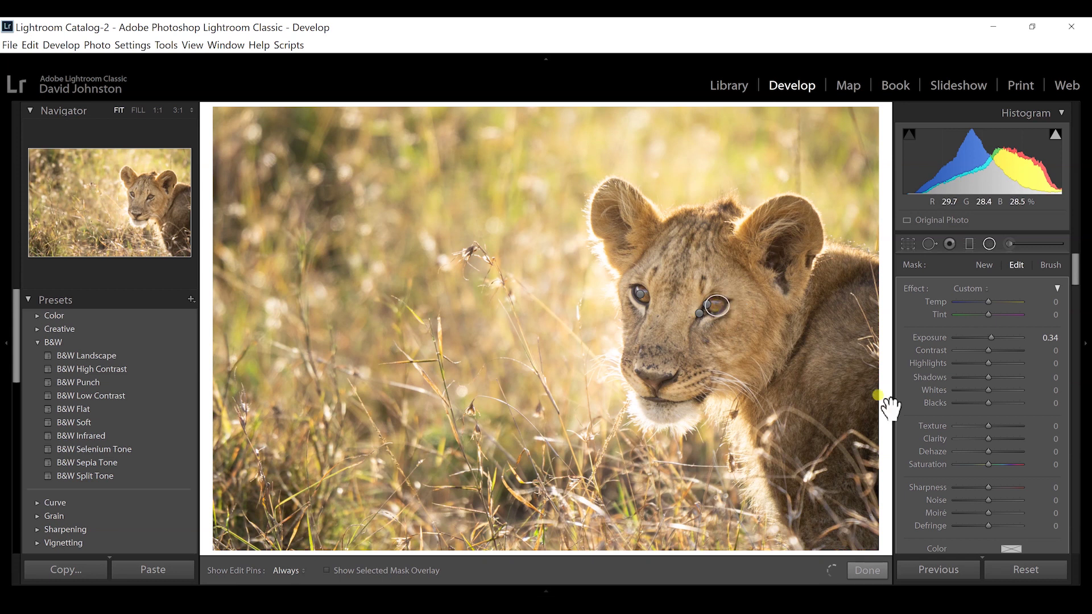
pyautogui.moveTo(991, 438); pyautogui.dragTo(994, 438)
# - Apply the eye filter and show the Before and After views side by side
pyautogui.click(869, 569)
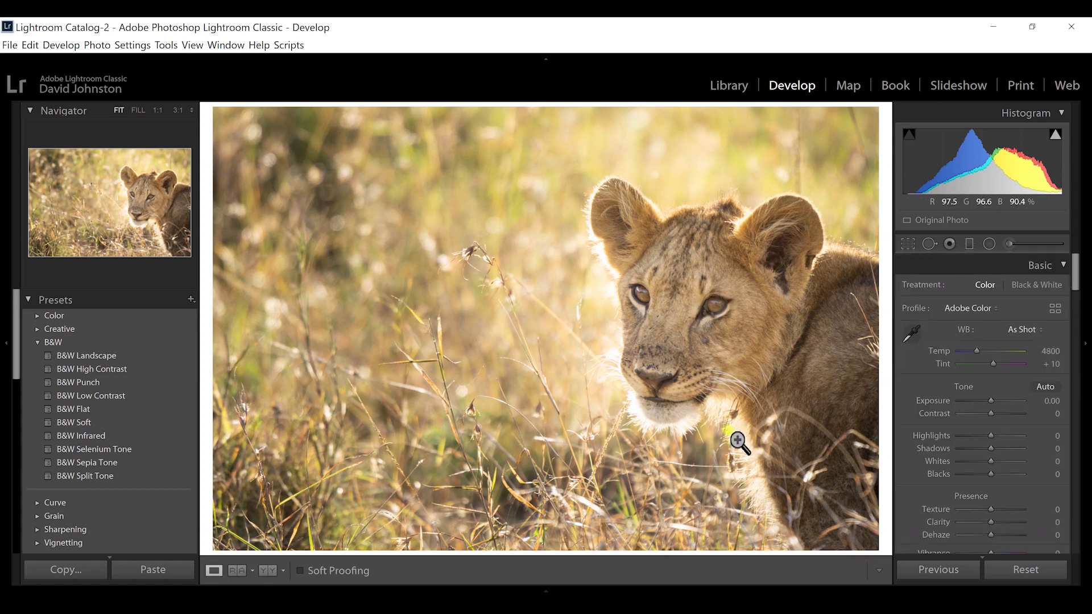
pyautogui.click(261, 572)
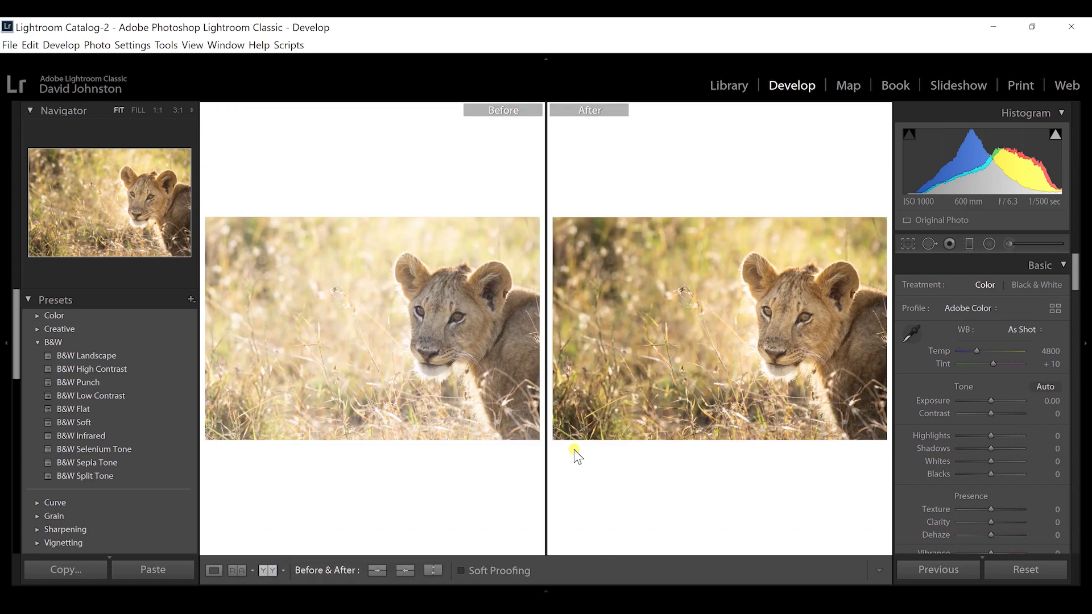